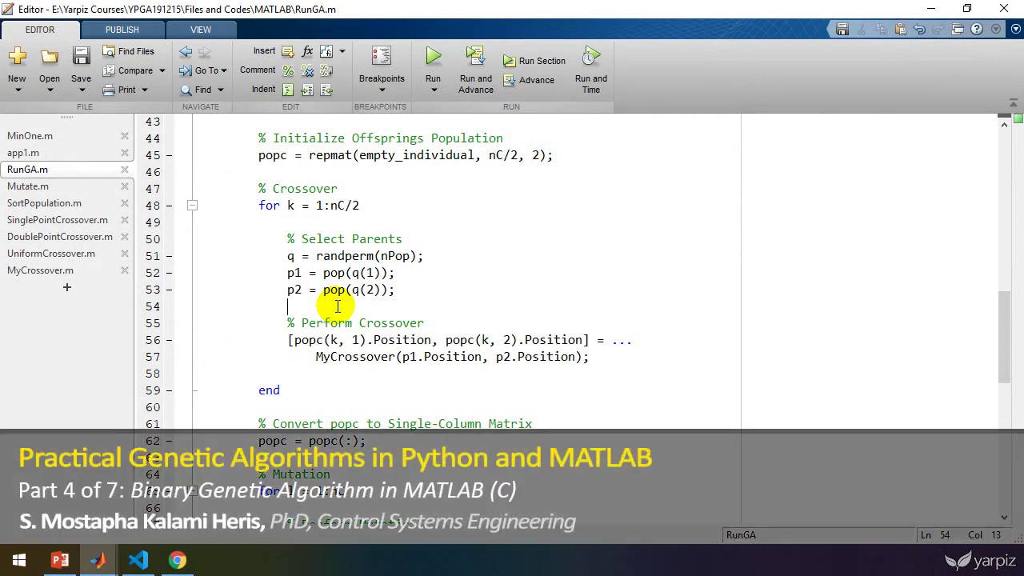
Step: Switch from the MATLAB GA code to the PowerPoint deck's slide 11, 'Parent Selection'
key(alt+Tab)
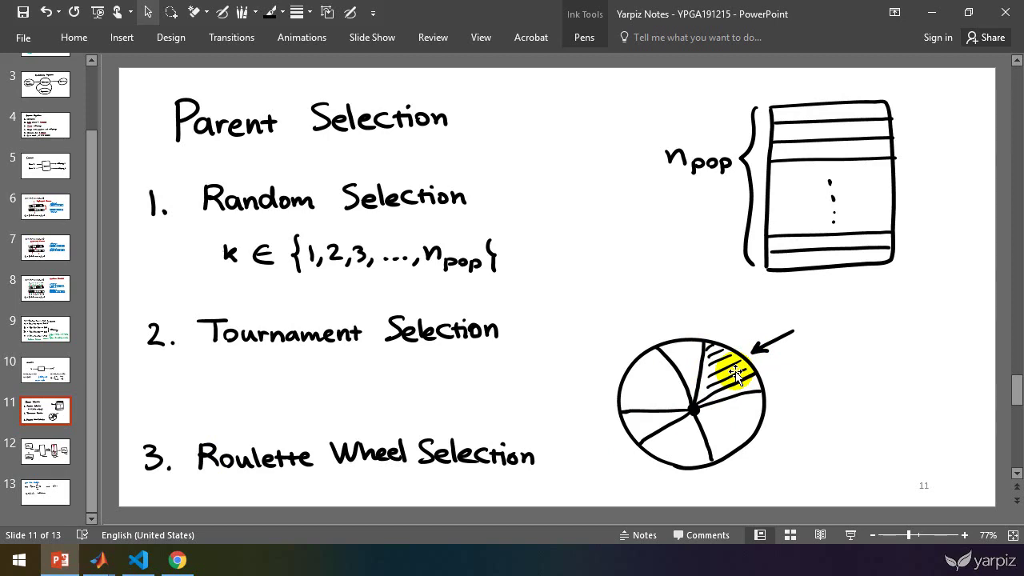
Step: Add new slide 14 and handwrite P1 = 10% and P2 = 20% with the pen
right_click(56, 520)
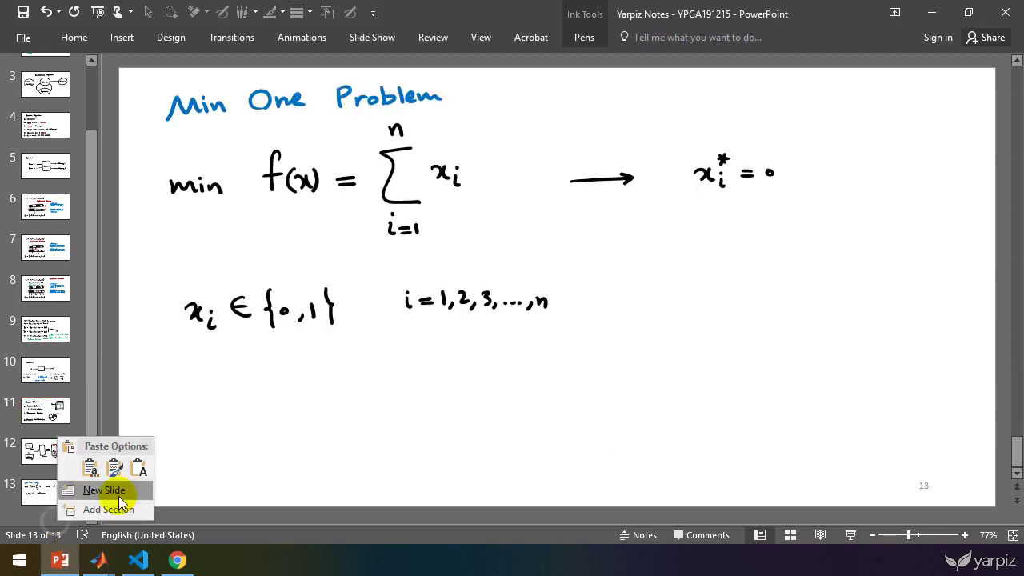
click(119, 496)
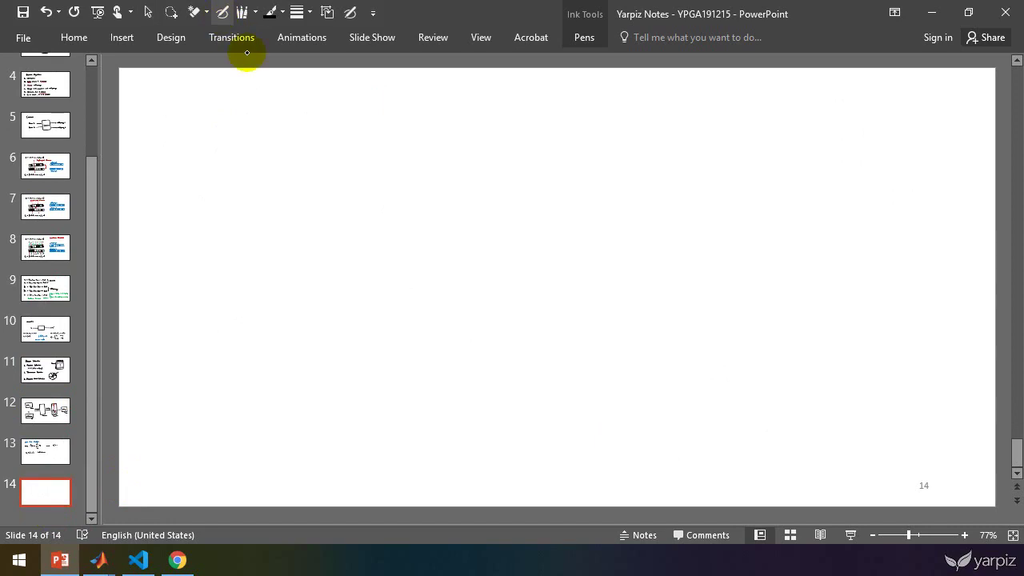
mouse_move(206, 116)
mouse_down()
mouse_move(207, 146)
mouse_move(208, 133)
mouse_move(225, 152)
mouse_move(253, 120)
mouse_up()
drag(240, 128, 282, 127)
mouse_move(294, 112)
mouse_down()
mouse_move(288, 121)
mouse_move(295, 112)
mouse_move(304, 126)
mouse_up()
drag(306, 112, 307, 116)
drag(320, 123, 320, 125)
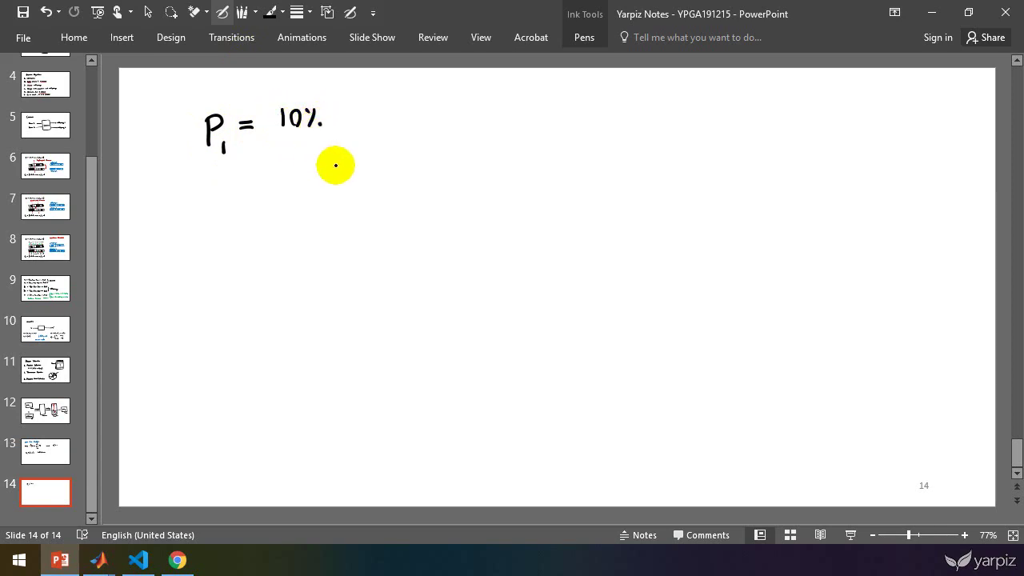
mouse_move(206, 187)
mouse_down()
mouse_move(202, 217)
mouse_move(208, 203)
mouse_move(229, 214)
mouse_move(262, 194)
mouse_move(305, 198)
mouse_move(310, 184)
mouse_up()
mouse_move(324, 183)
mouse_down()
mouse_move(318, 199)
mouse_move(328, 198)
mouse_up()
click(336, 198)
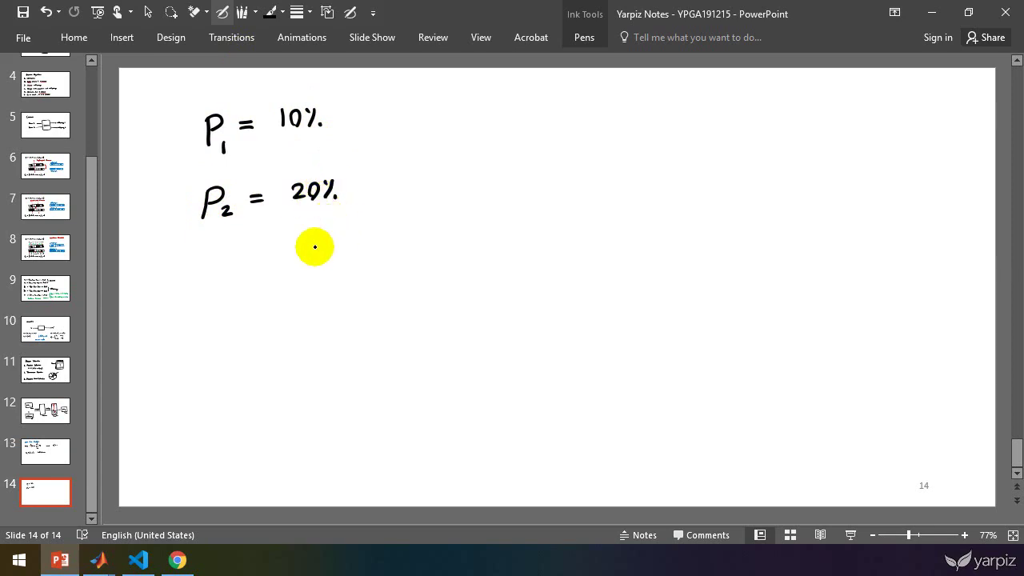
Step: Handwrite P3 = 30% and P4 = 40% beneath the first two probabilities
drag(210, 257, 205, 282)
mouse_move(208, 260)
mouse_down()
mouse_move(223, 289)
mouse_move(264, 266)
mouse_up()
drag(254, 276, 287, 277)
mouse_move(307, 258)
mouse_down()
mouse_move(320, 256)
mouse_move(326, 272)
mouse_up()
click(331, 269)
mouse_move(201, 344)
mouse_down()
mouse_move(198, 369)
mouse_move(210, 359)
mouse_up()
drag(213, 360, 222, 368)
mouse_move(219, 360)
mouse_down()
mouse_move(219, 376)
mouse_move(254, 352)
mouse_up()
drag(239, 361, 285, 352)
mouse_move(293, 340)
mouse_down()
mouse_move(294, 355)
mouse_move(322, 355)
mouse_up()
click(324, 354)
Step: Draw a sum line with a plus sign under the list and write the 100% total
mouse_move(173, 396)
mouse_down()
mouse_move(411, 371)
mouse_move(405, 352)
mouse_up()
drag(392, 344, 393, 362)
drag(273, 417, 274, 437)
mouse_move(296, 417)
mouse_down()
mouse_move(302, 430)
mouse_move(292, 419)
mouse_up()
drag(311, 417, 311, 419)
drag(323, 417, 330, 431)
drag(335, 416, 323, 436)
click(340, 433)
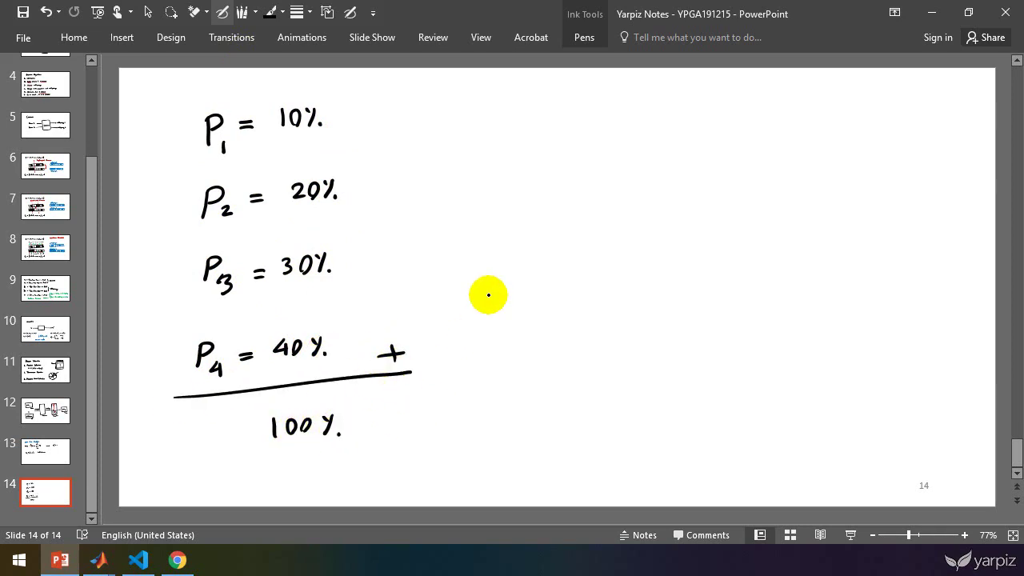
Step: Ink a large circle on the right with a centre point, a diameter and two radii
mouse_move(656, 377)
mouse_down()
mouse_move(586, 317)
mouse_move(601, 191)
mouse_move(701, 141)
mouse_move(784, 172)
mouse_move(816, 238)
mouse_move(779, 355)
mouse_move(689, 386)
mouse_move(656, 377)
mouse_up()
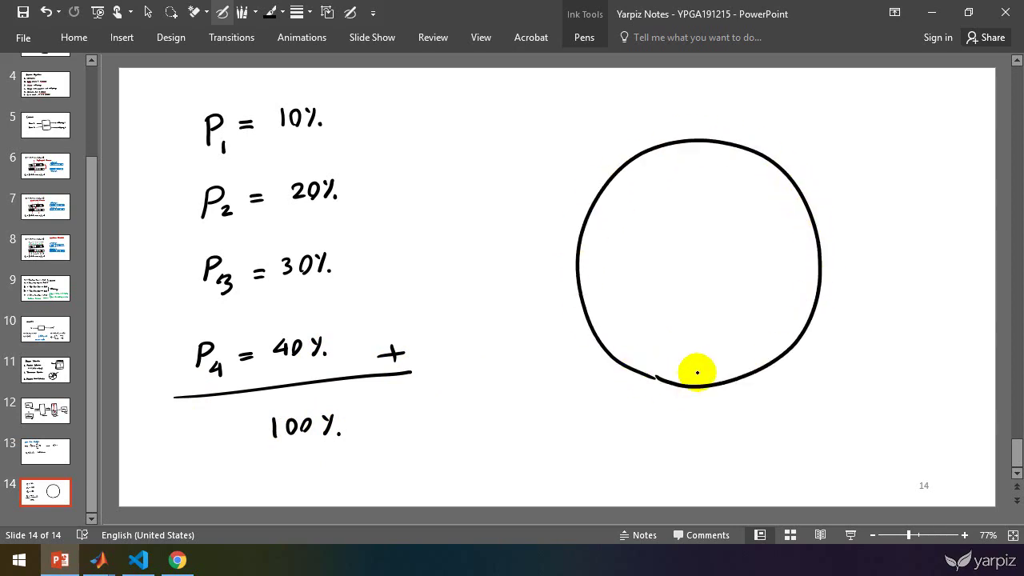
click(697, 262)
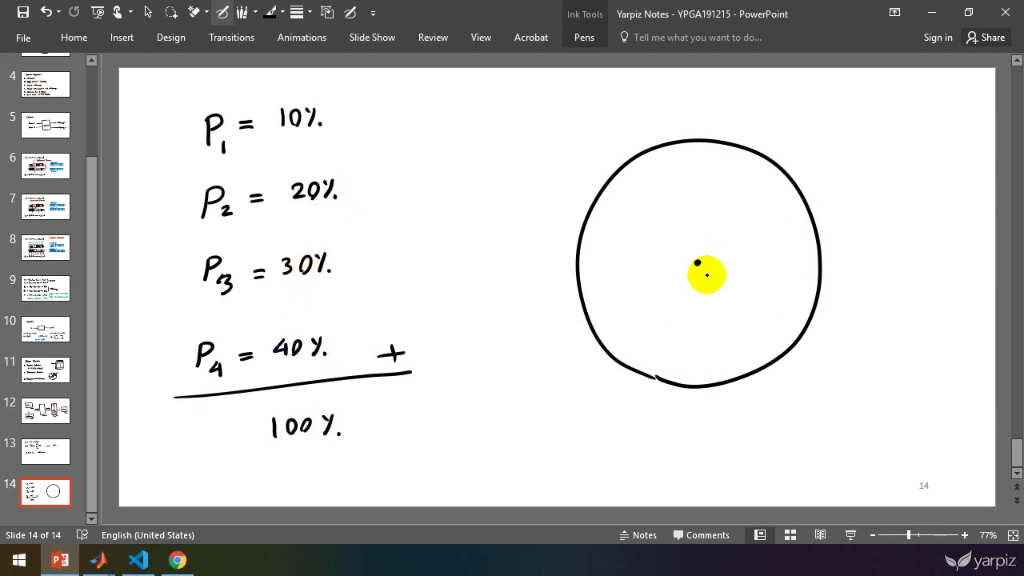
drag(809, 216, 585, 316)
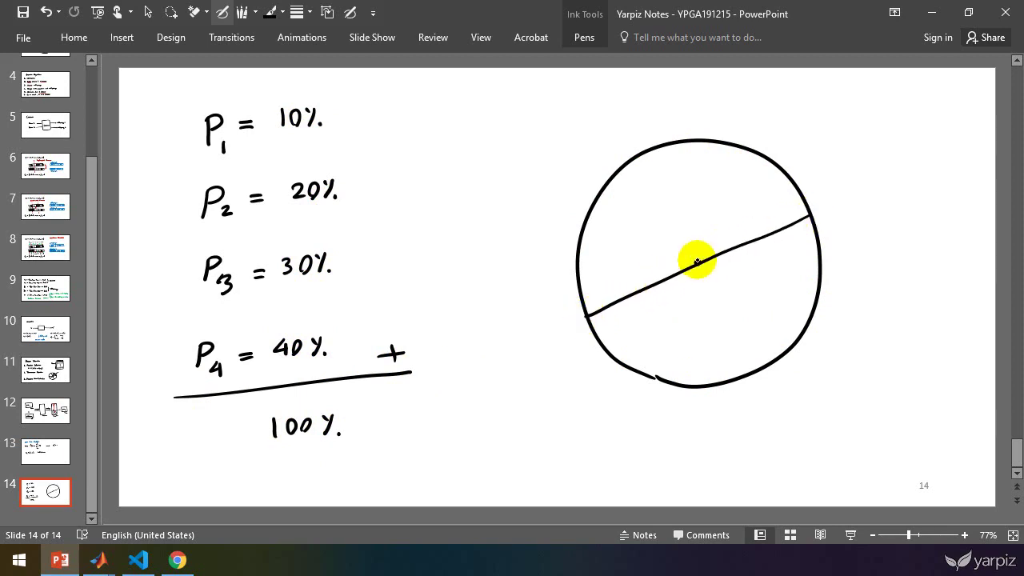
drag(698, 262, 750, 151)
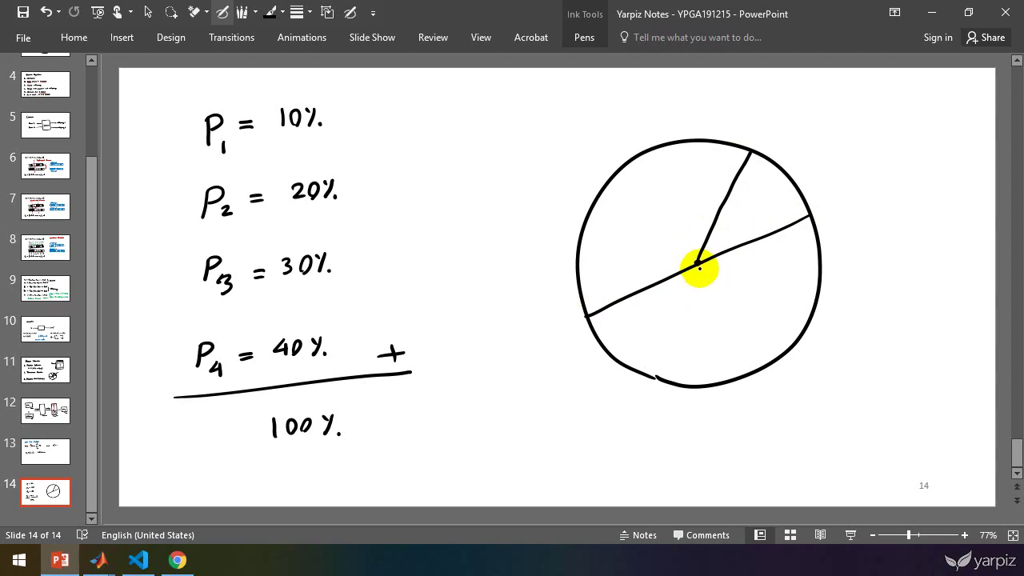
drag(698, 264, 796, 340)
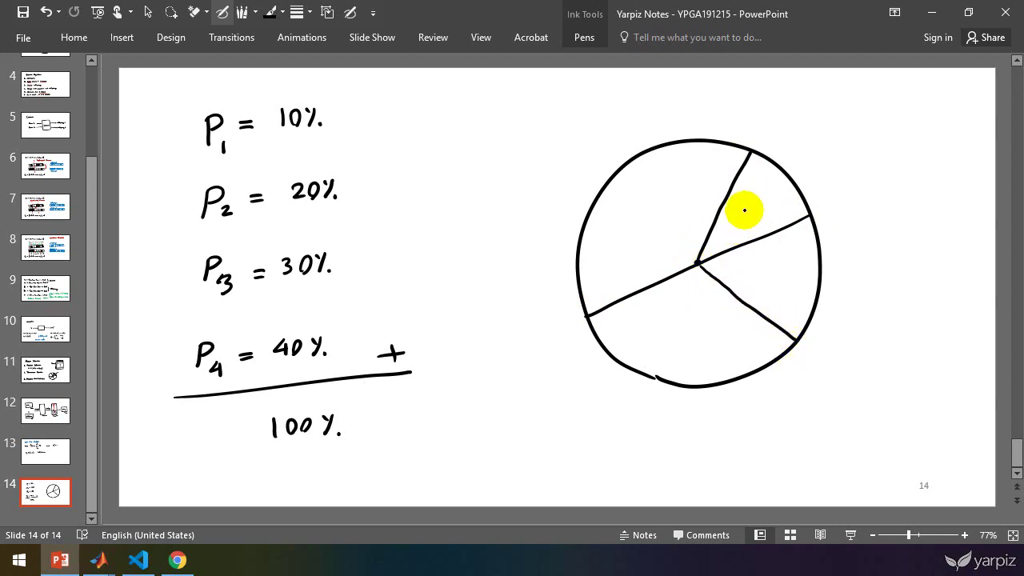
Step: Number sectors 1, 2 and 3 and label them 10%, 20% and 30%
drag(748, 205, 750, 218)
drag(793, 157, 794, 168)
drag(803, 156, 810, 165)
drag(818, 163, 820, 166)
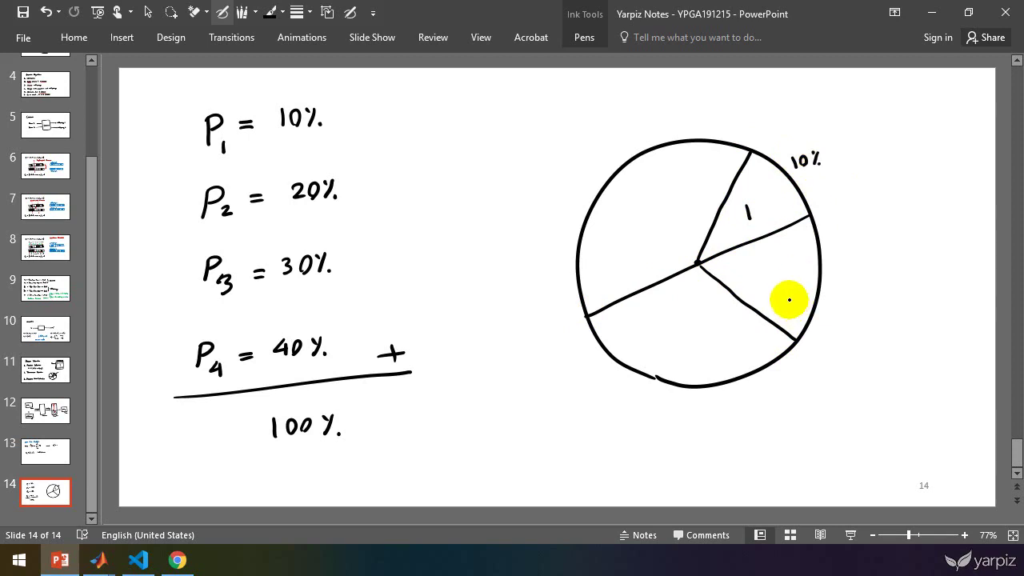
mouse_move(761, 270)
mouse_down()
mouse_move(840, 288)
mouse_move(856, 275)
mouse_move(862, 290)
mouse_up()
click(844, 286)
drag(680, 328, 686, 342)
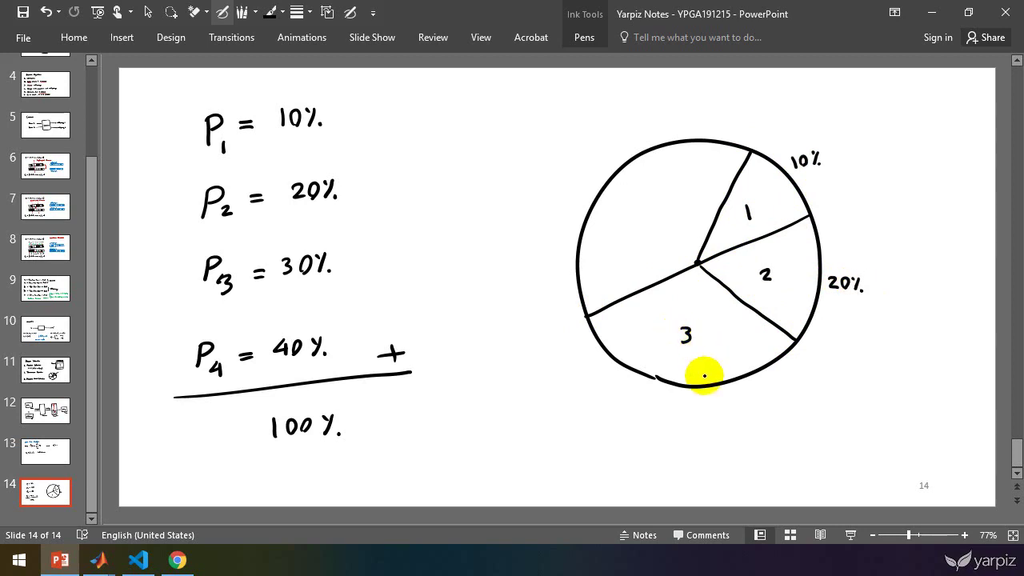
mouse_move(676, 395)
mouse_down()
mouse_move(674, 413)
mouse_move(697, 398)
mouse_up()
click(691, 406)
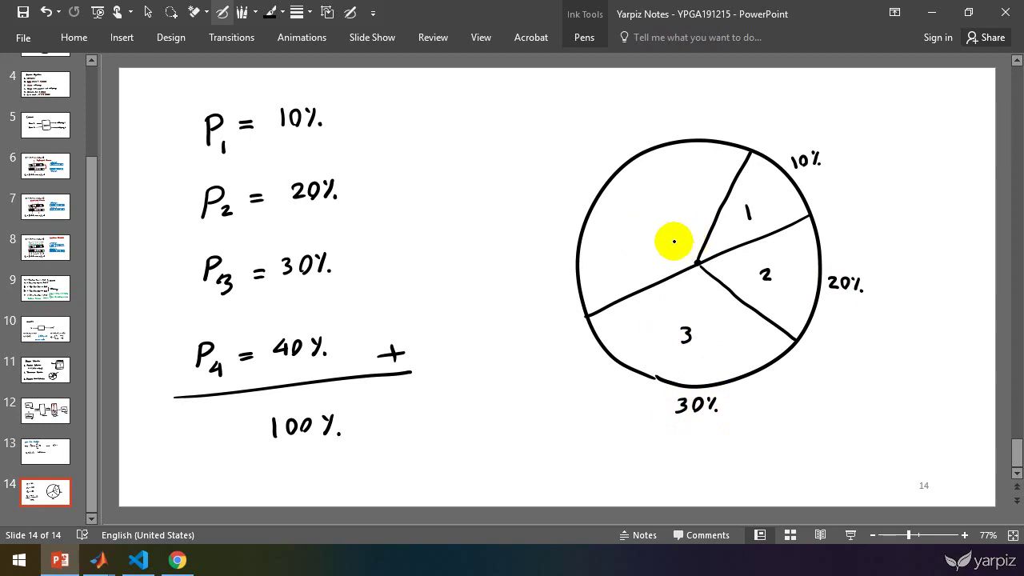
Step: Number the upper-left sector 4, label it 40%, and draw a pointer arrow above the wheel
drag(653, 201, 662, 212)
drag(657, 201, 656, 219)
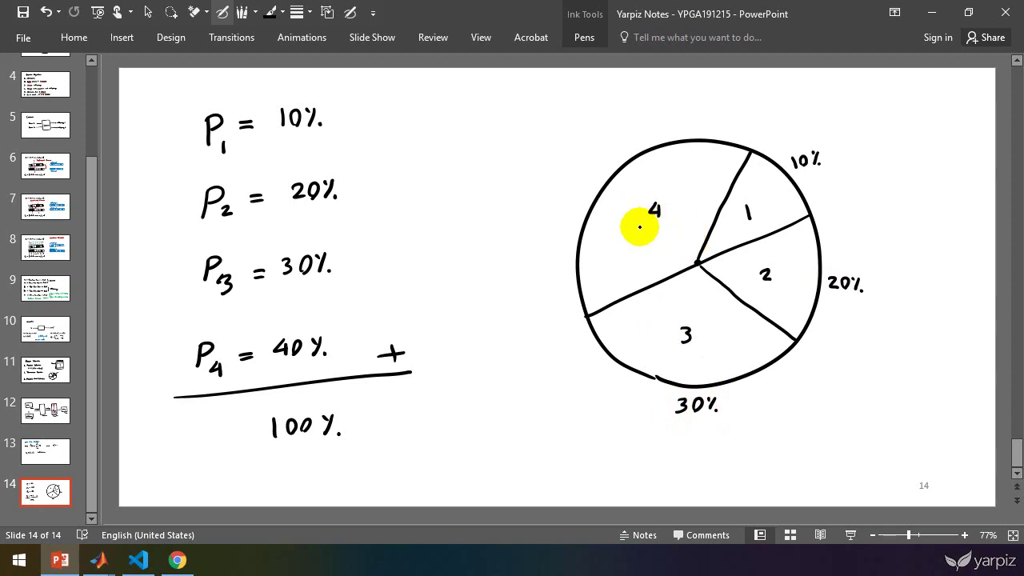
mouse_move(582, 147)
mouse_down()
mouse_move(587, 160)
mouse_move(600, 150)
mouse_move(620, 160)
mouse_up()
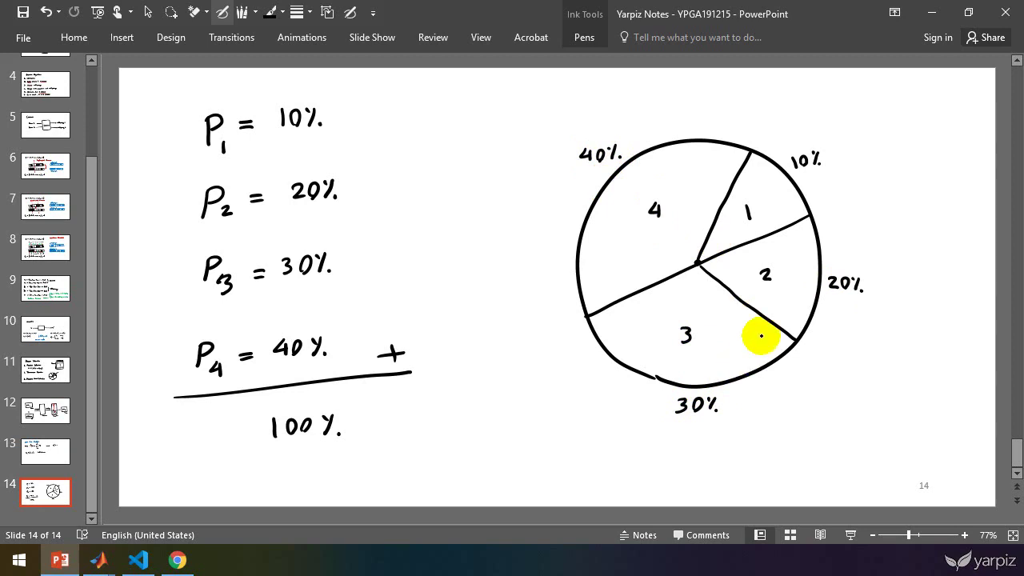
drag(692, 91, 695, 118)
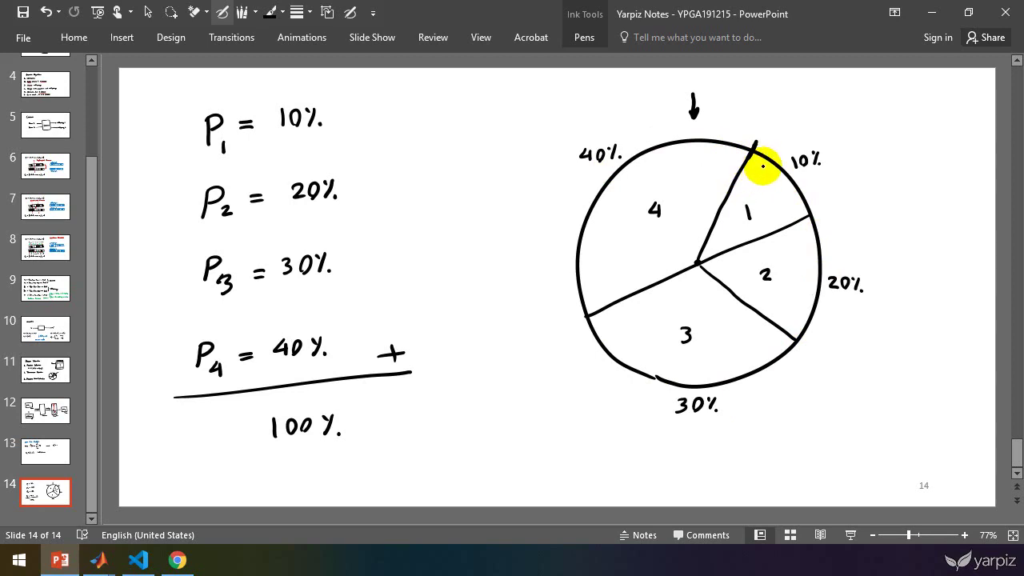
Step: Add a blank slide 15 after the roulette-wheel slide and display it
click(46, 516)
key(Return)
key(Up)
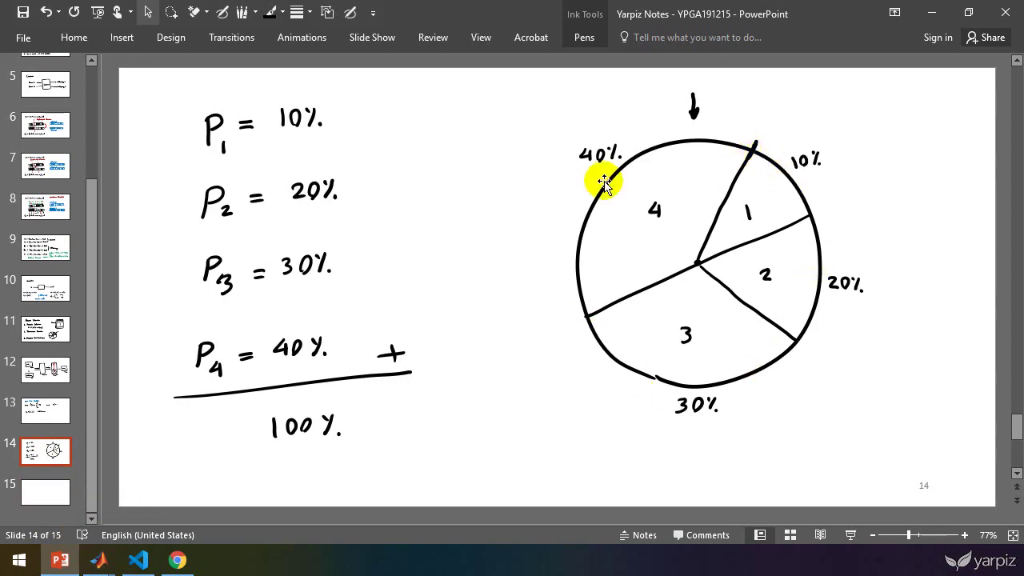
click(52, 493)
Step: With the black pen, ink the number line and its three dividing ticks
click(243, 13)
click(203, 176)
mouse_move(203, 139)
mouse_down()
mouse_move(205, 164)
mouse_move(610, 142)
mouse_move(792, 144)
mouse_move(795, 155)
mouse_up()
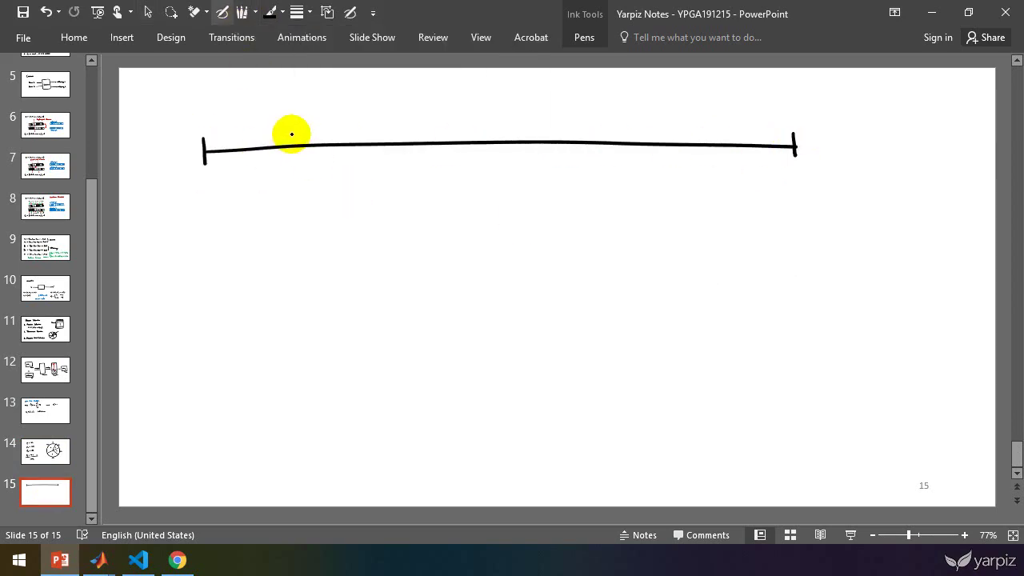
drag(293, 135, 293, 163)
drag(416, 128, 416, 156)
mouse_move(549, 126)
mouse_down()
mouse_move(549, 158)
mouse_move(549, 148)
mouse_move(556, 152)
mouse_up()
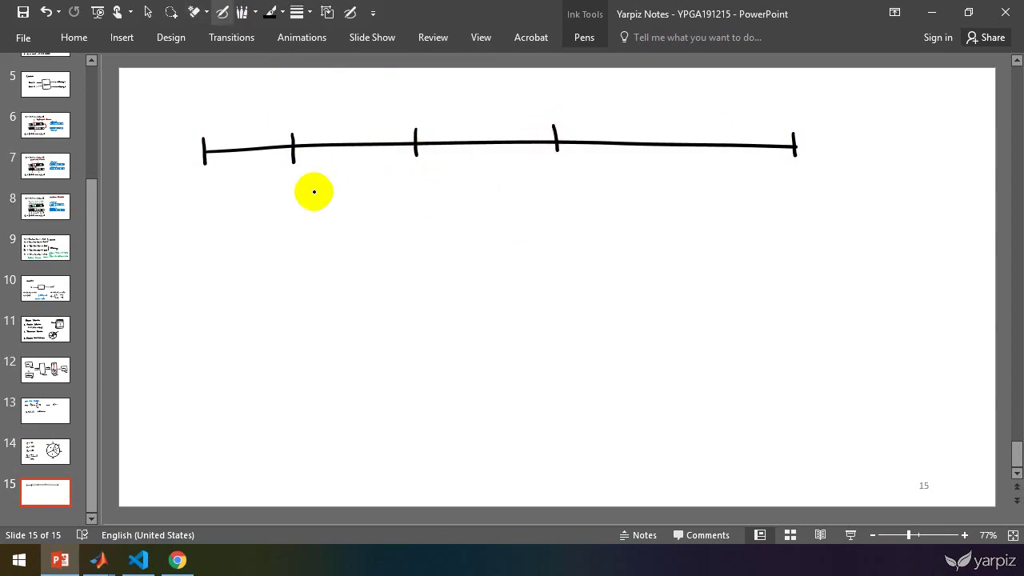
Step: Write 10%, 20%, 30% and 40% under the four parts of the line
mouse_move(235, 166)
mouse_down()
mouse_move(235, 178)
mouse_move(243, 167)
mouse_up()
mouse_move(261, 166)
mouse_down()
mouse_move(254, 177)
mouse_move(255, 168)
mouse_up()
drag(266, 174, 268, 177)
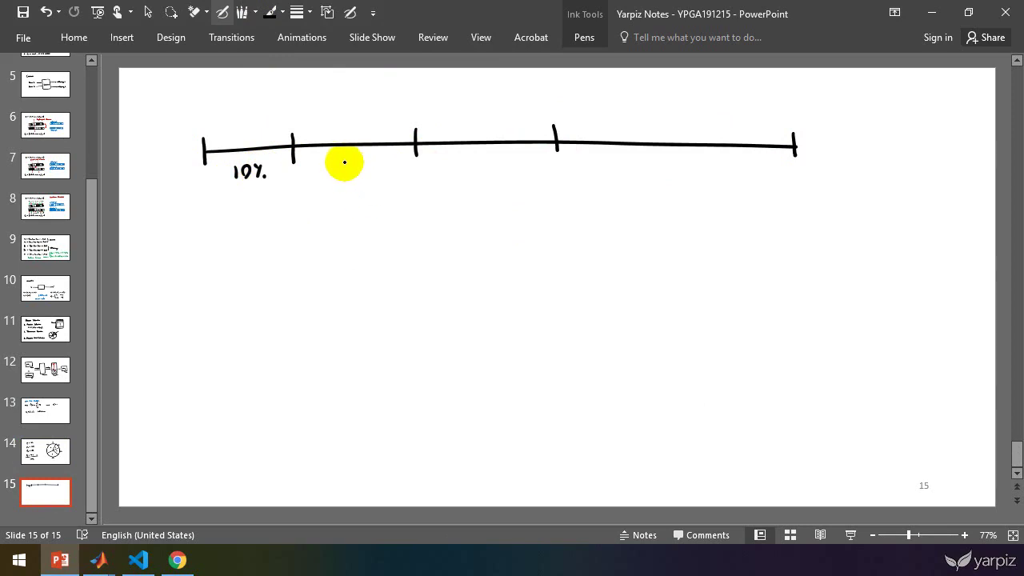
drag(340, 160, 349, 172)
drag(358, 160, 357, 161)
drag(373, 158, 366, 171)
drag(376, 170, 378, 171)
mouse_move(478, 156)
mouse_down()
mouse_move(479, 168)
mouse_move(491, 159)
mouse_up()
mouse_move(510, 157)
mouse_down()
mouse_move(504, 170)
mouse_move(518, 168)
mouse_up()
drag(662, 156, 669, 171)
drag(685, 158, 697, 171)
drag(707, 168, 708, 169)
Step: Label the four parts 1, 2, 3 and 4 above the line
drag(248, 127, 248, 138)
drag(350, 121, 360, 132)
drag(484, 121, 485, 133)
drag(655, 120, 664, 131)
drag(660, 120, 659, 133)
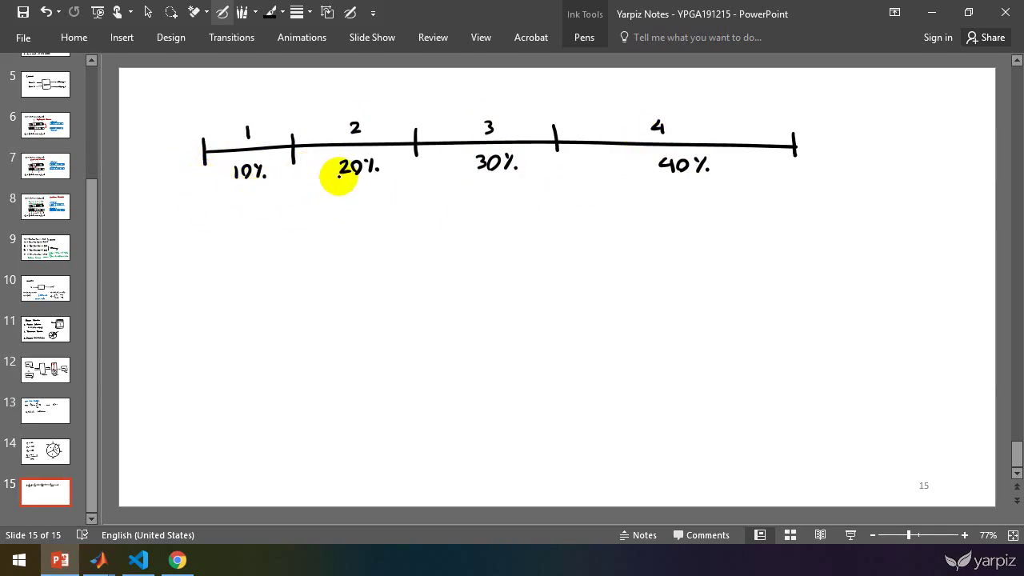
Step: Write the boundary values 0, 0.1, 0.3, 0.6 and 1 under the ticks
drag(201, 182, 197, 185)
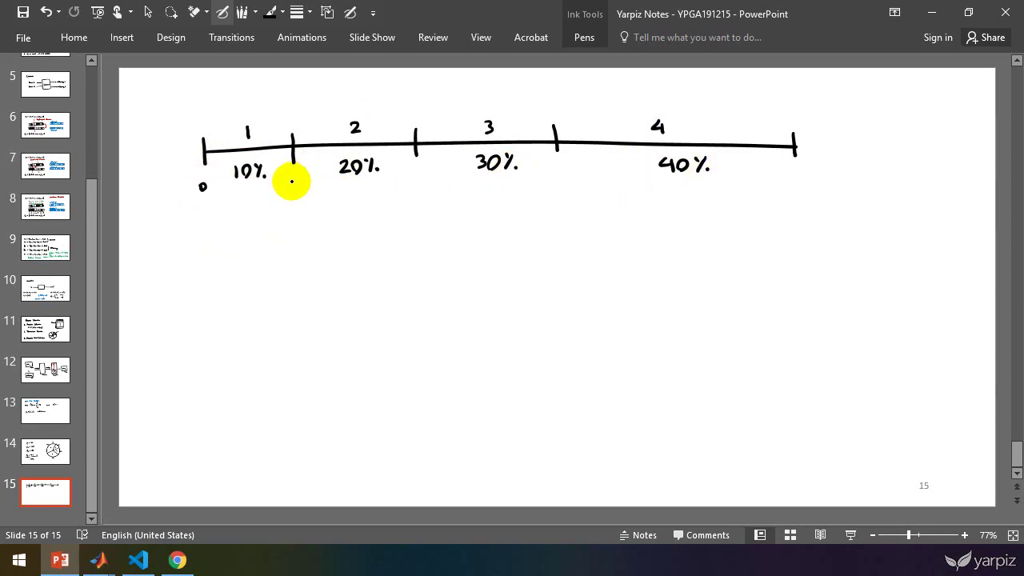
drag(293, 190, 299, 199)
drag(415, 183, 427, 190)
click(421, 190)
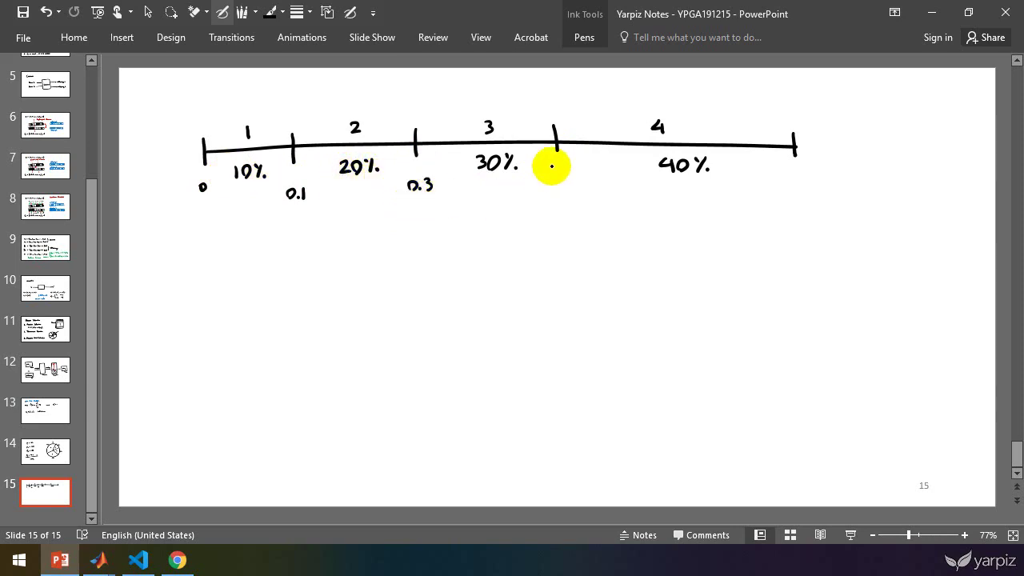
drag(575, 178, 569, 177)
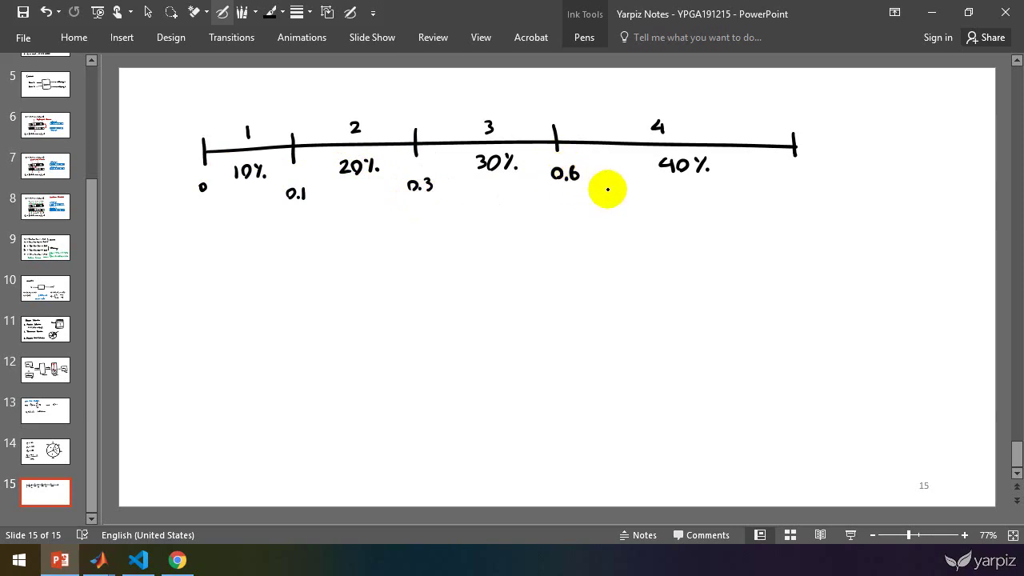
drag(799, 163, 803, 175)
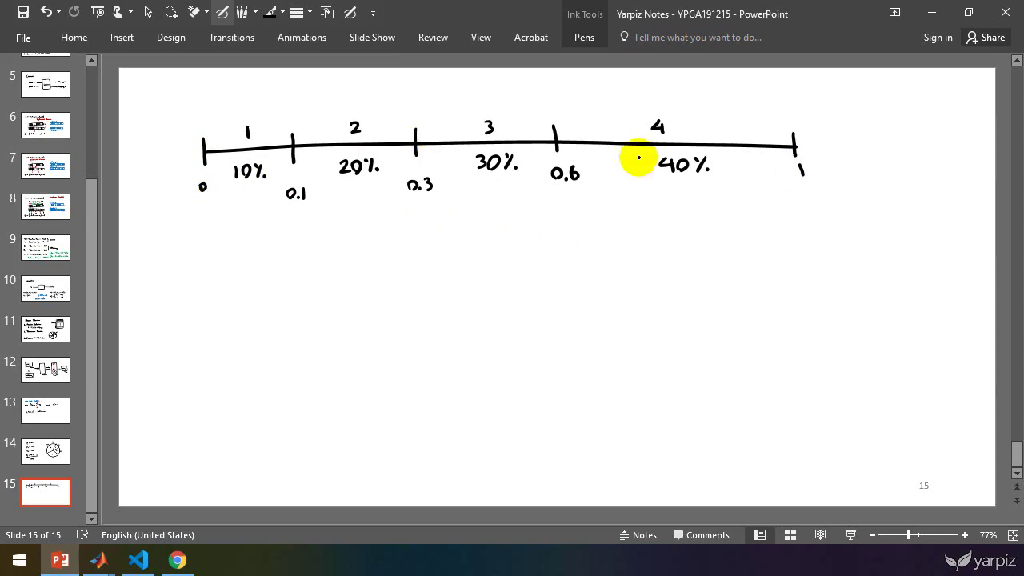
click(282, 12)
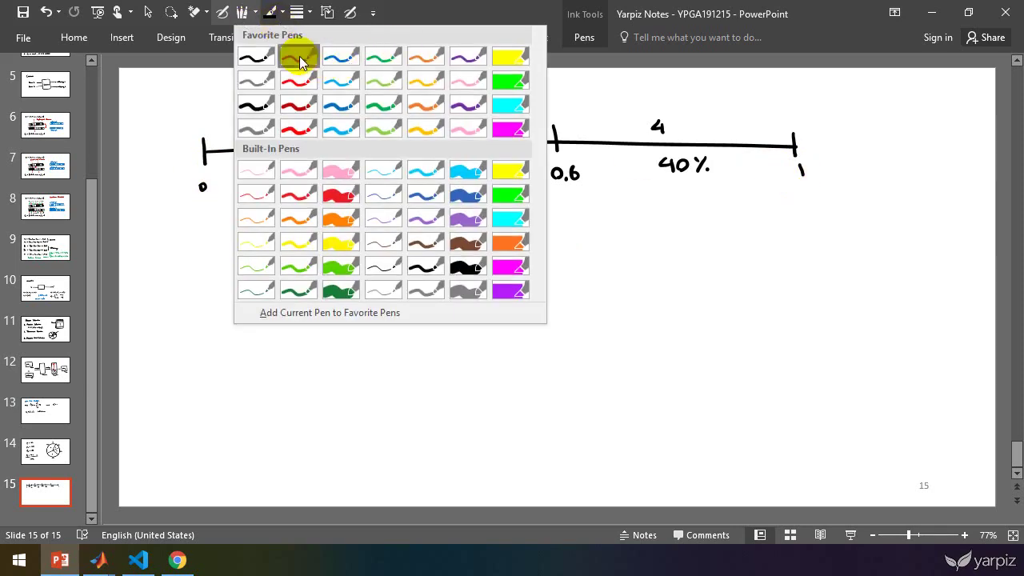
Step: In red, write rand → 0.36 and arrow it to an x mark on the line
click(303, 56)
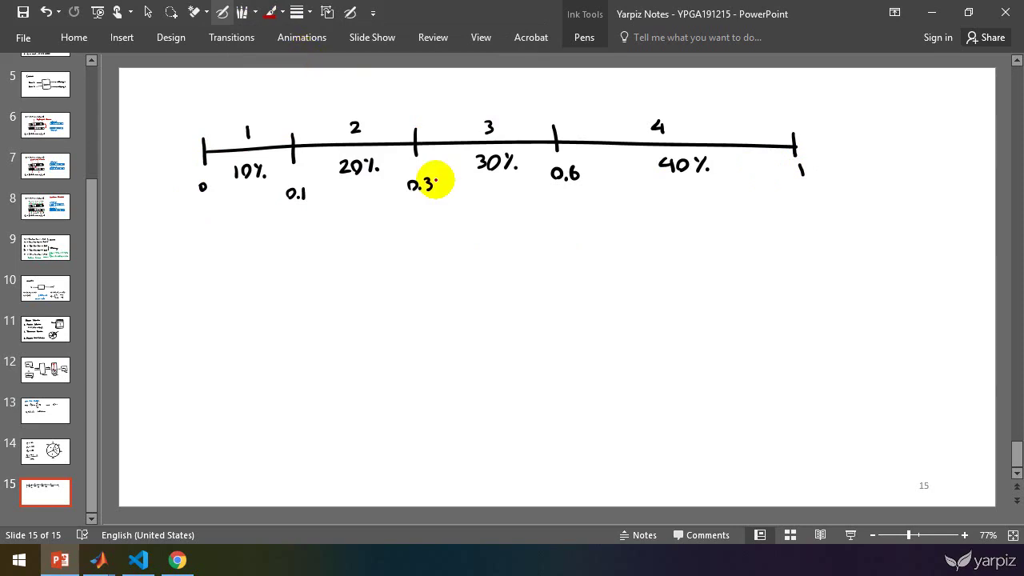
mouse_move(180, 335)
mouse_down()
mouse_move(384, 339)
mouse_move(445, 326)
mouse_move(440, 343)
mouse_move(468, 342)
mouse_move(490, 329)
mouse_up()
click(455, 340)
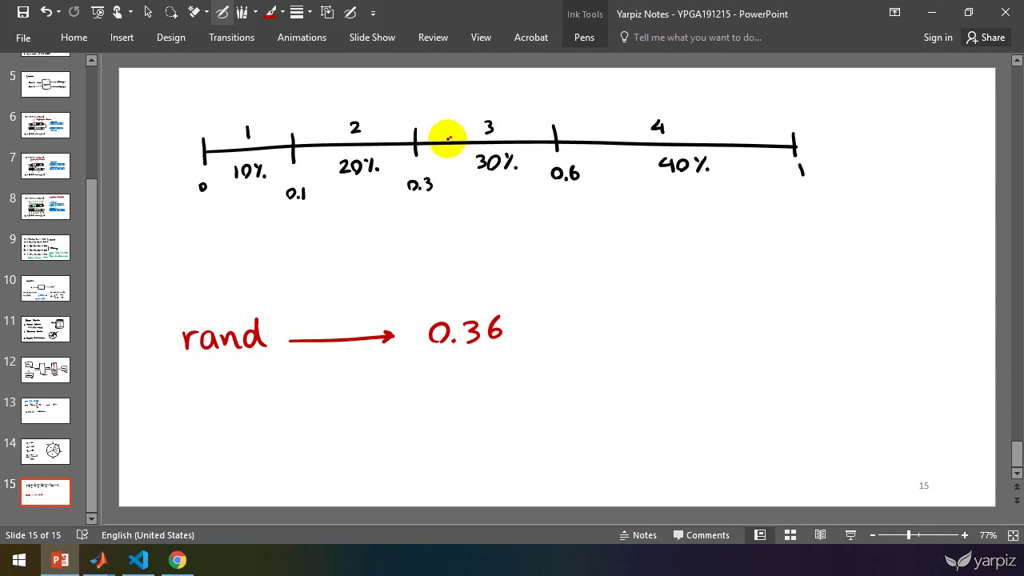
drag(445, 137, 452, 147)
drag(452, 136, 444, 147)
drag(460, 306, 455, 156)
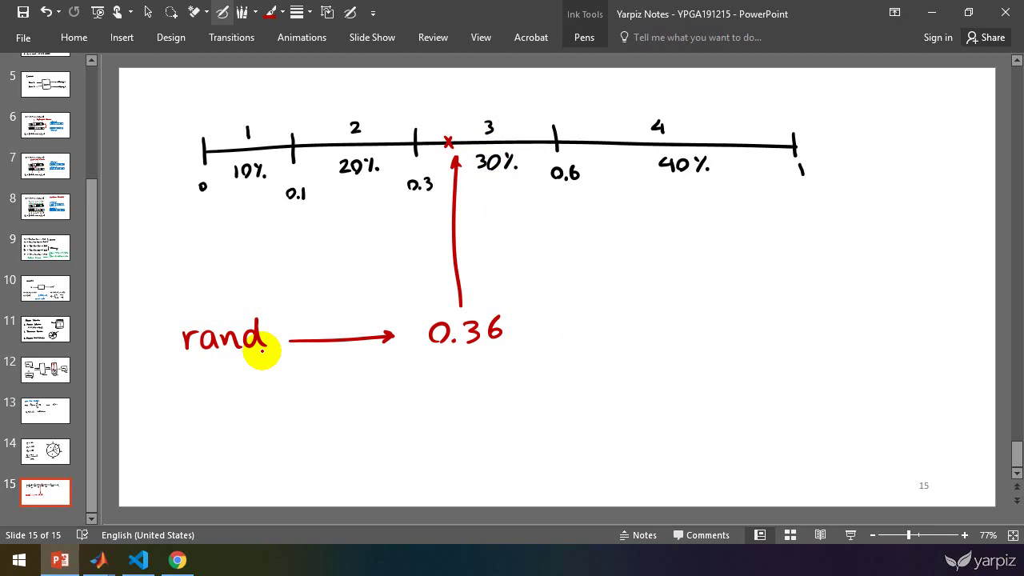
Step: In blue, write rand → 0.22 and mark it with an x on the line
click(282, 12)
click(321, 133)
drag(178, 416, 484, 423)
drag(490, 411, 507, 421)
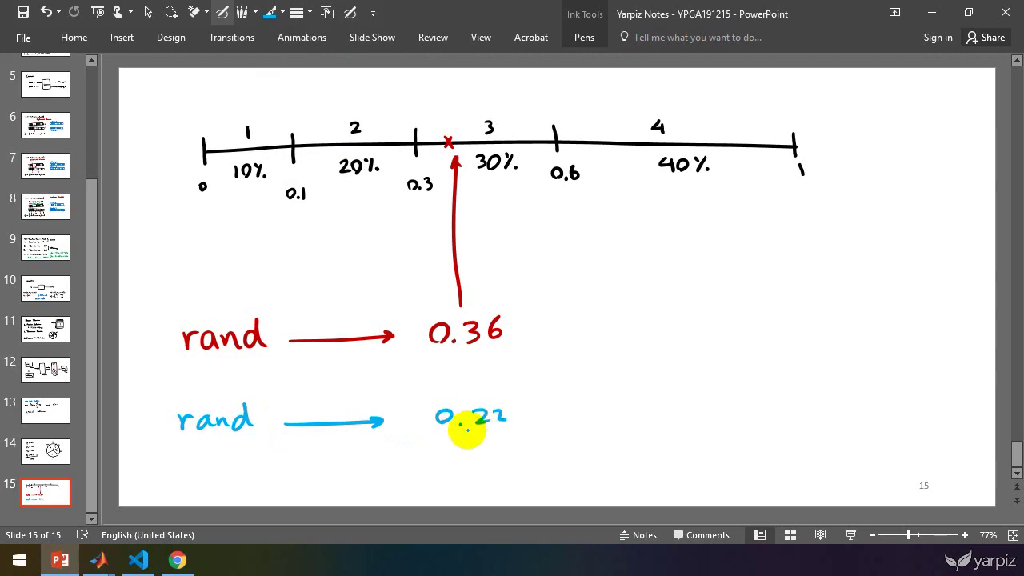
drag(365, 138, 374, 148)
drag(375, 137, 365, 148)
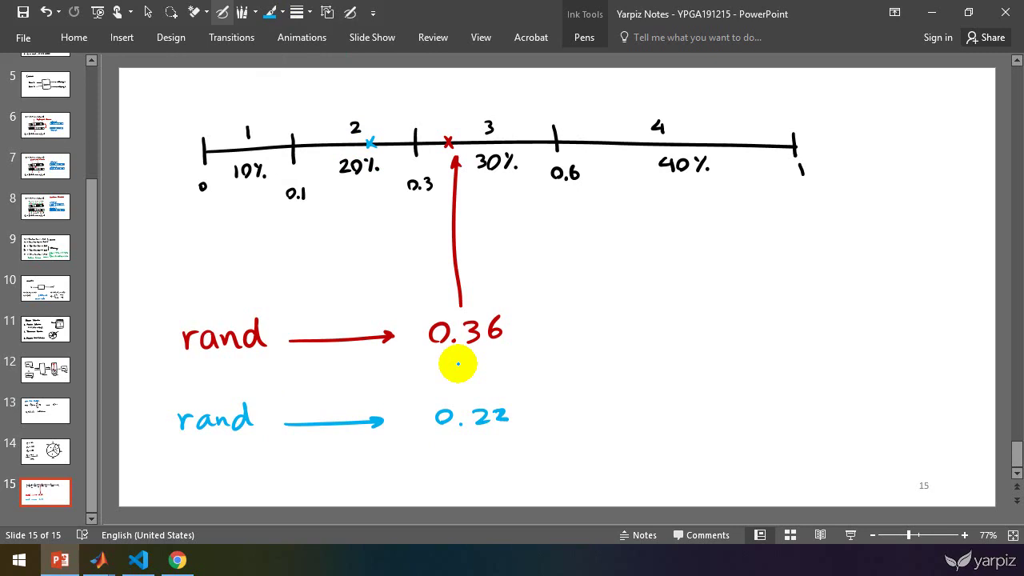
Step: In green, write rand → 0.95 with an x and arrow near the right end, then go to slide 14
click(282, 12)
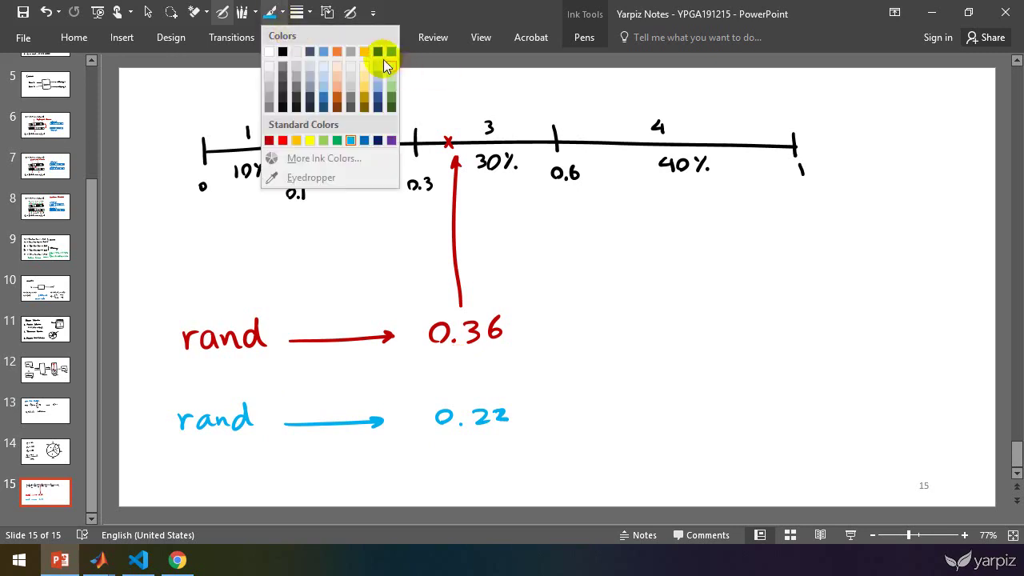
click(392, 53)
mouse_move(724, 288)
mouse_down()
mouse_move(928, 290)
mouse_move(942, 275)
mouse_up()
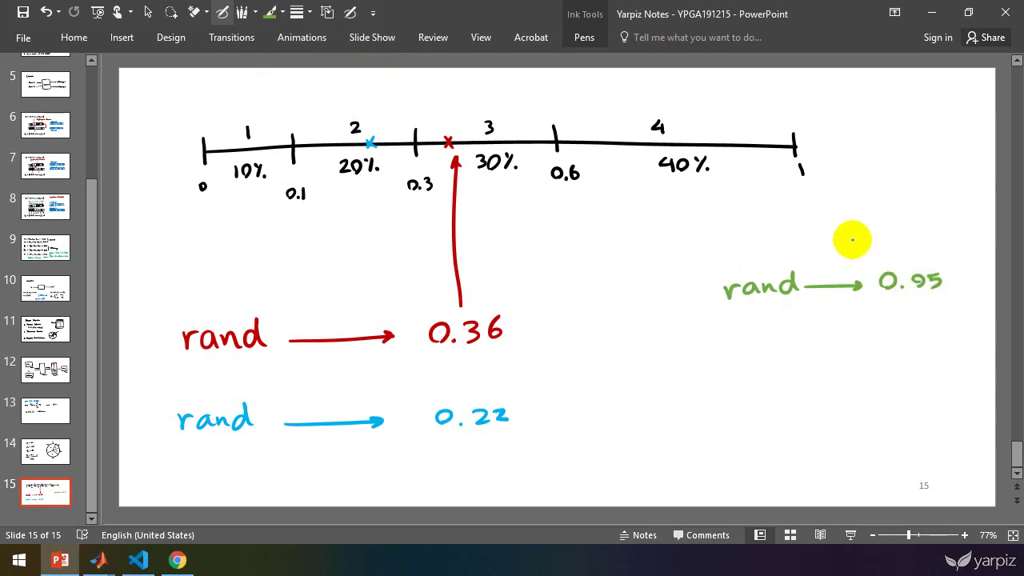
drag(768, 142, 777, 152)
drag(777, 142, 768, 151)
mouse_move(905, 264)
mouse_down()
mouse_move(772, 184)
mouse_move(769, 172)
mouse_up()
drag(764, 188, 779, 184)
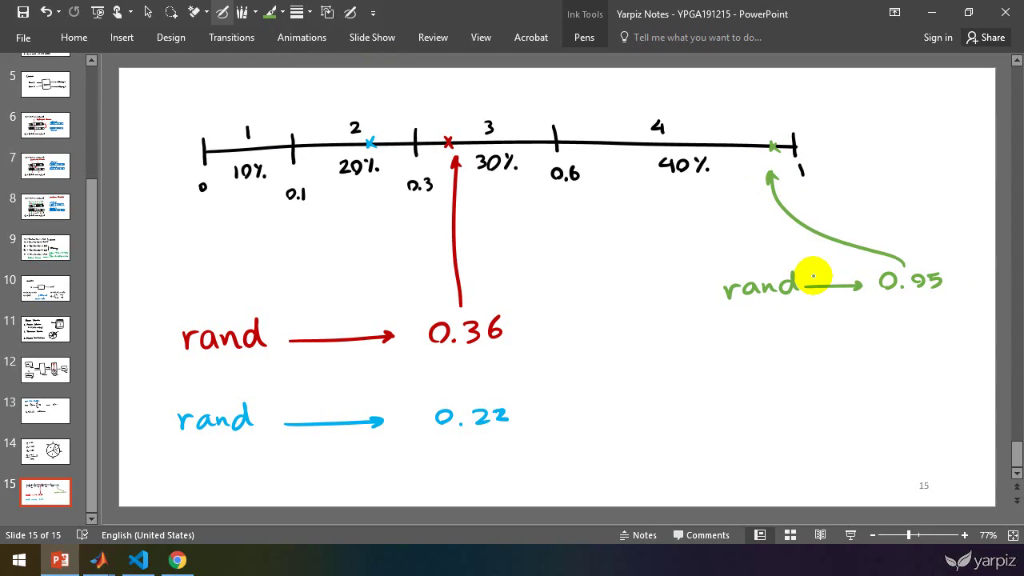
click(53, 453)
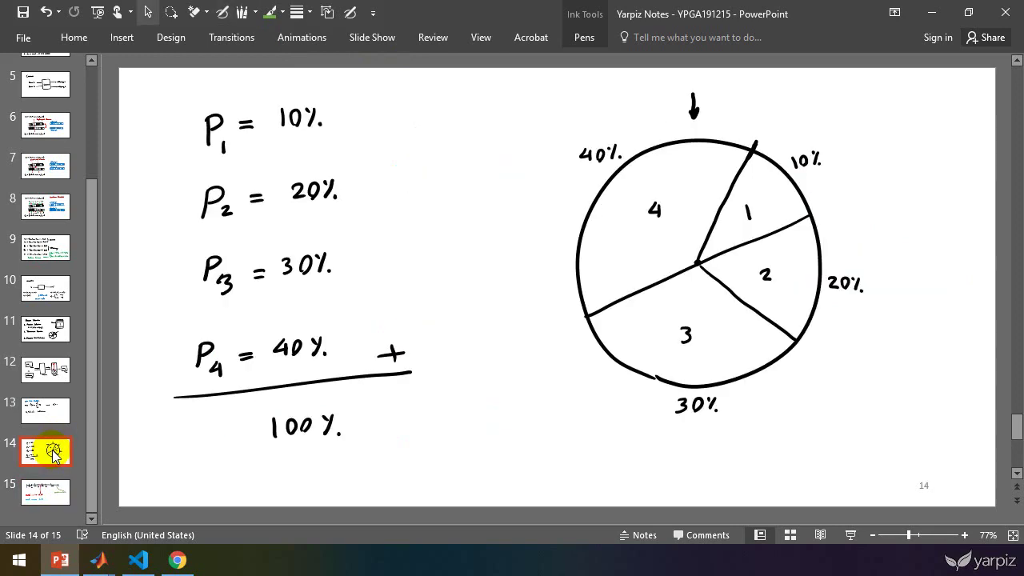
Step: Page down back to slide 15 with its marked number line
key(Page_Down)
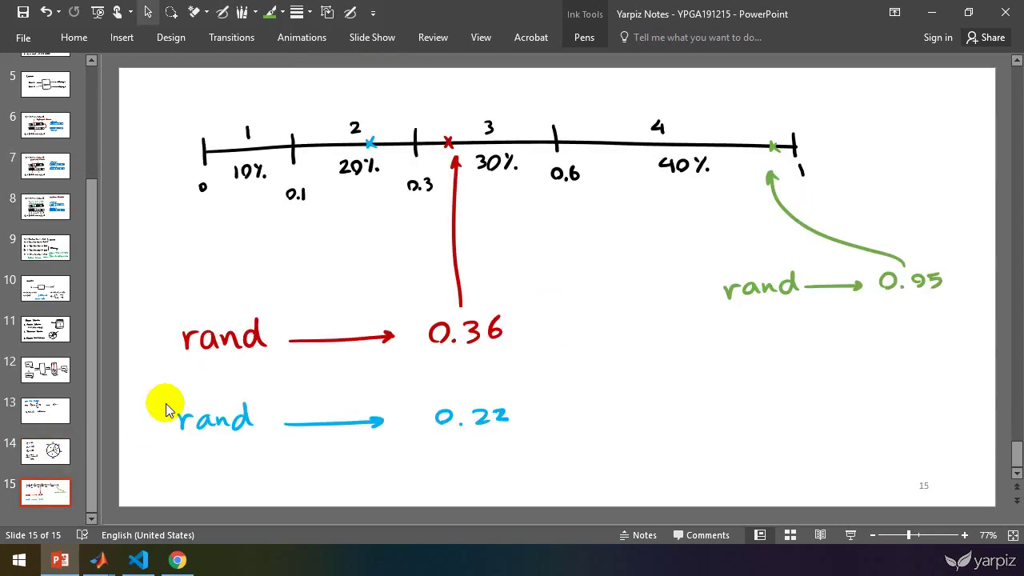